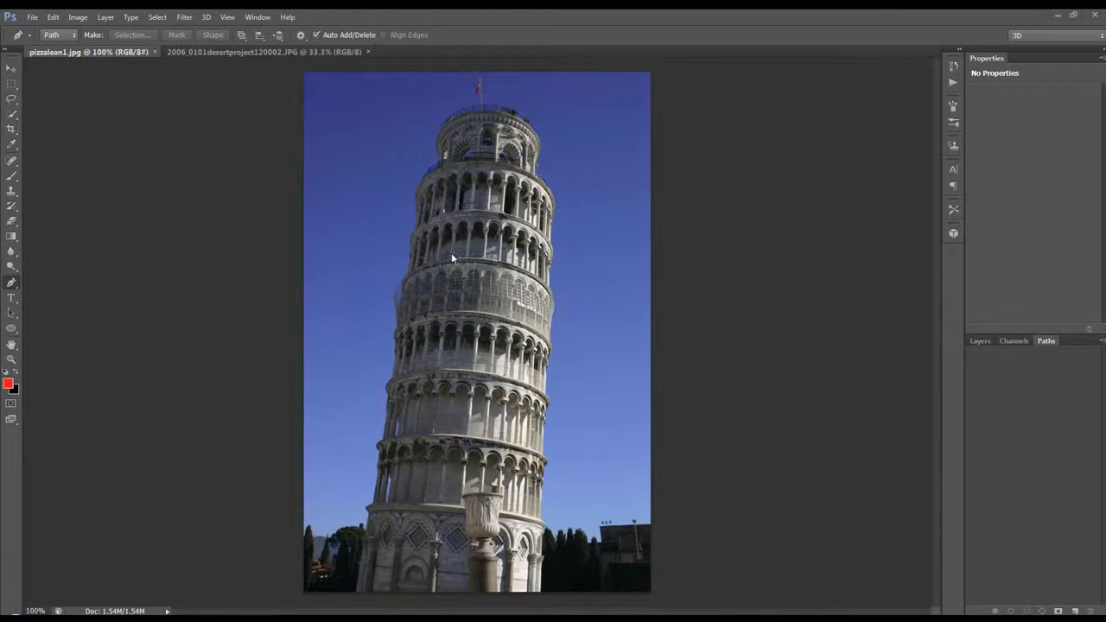
Select the entire blue sky around the leaning tower with the Magic Wand, adding the darker upper corner and the lighter lower areas
{"action": "left_click", "coordinate": [12, 119]}
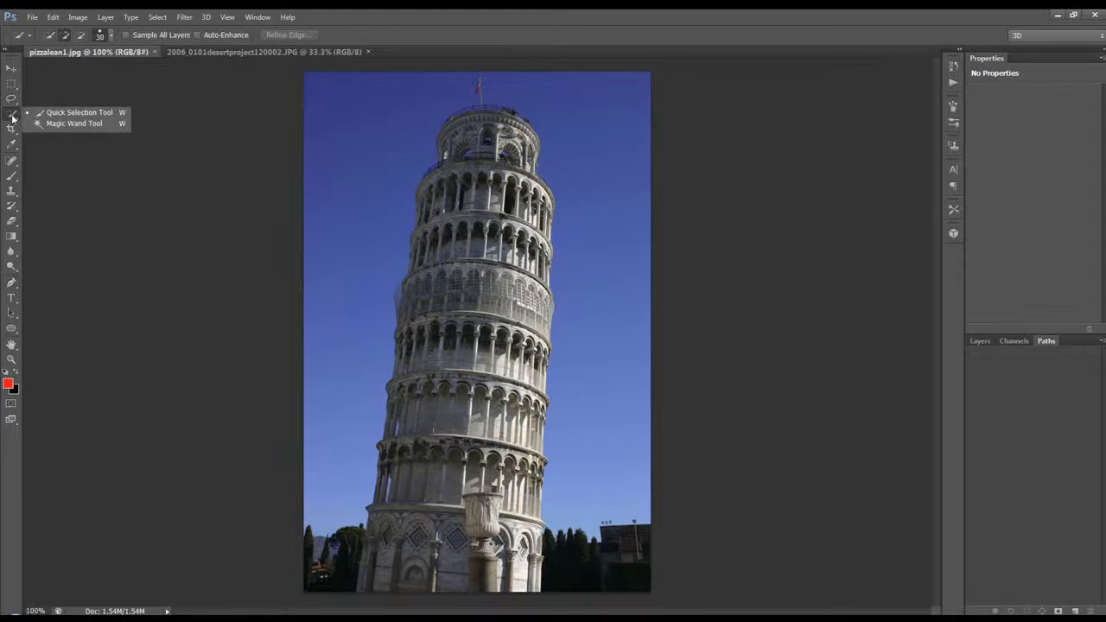
{"action": "left_click", "coordinate": [65, 125]}
{"action": "left_click", "coordinate": [383, 271]}
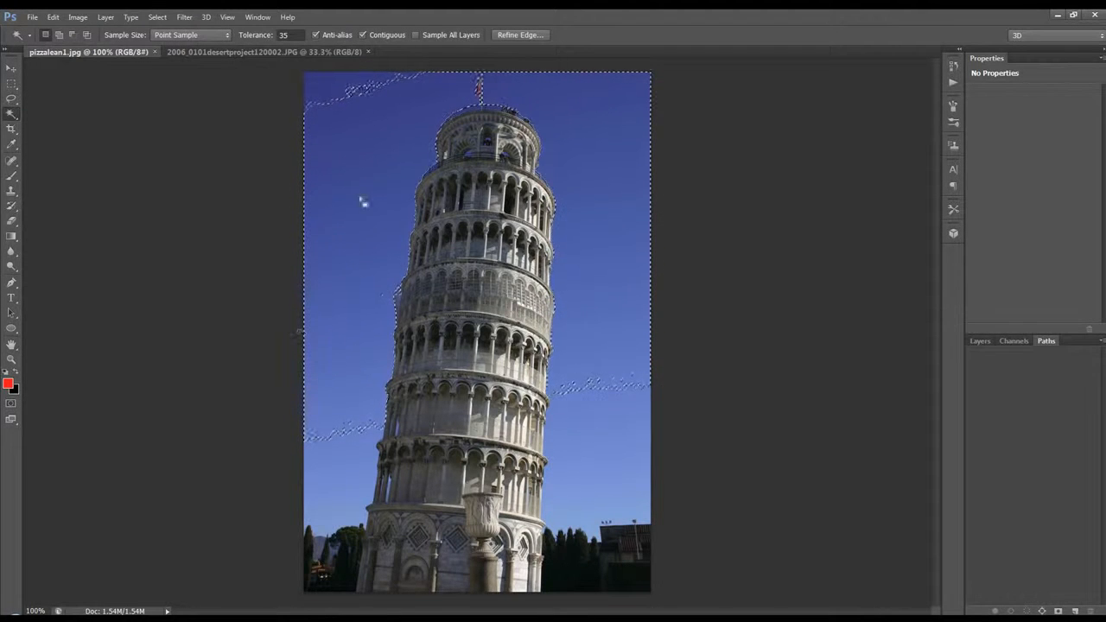
{"action": "left_click", "coordinate": [340, 94], "text": "shift"}
{"action": "left_click", "coordinate": [343, 491]}
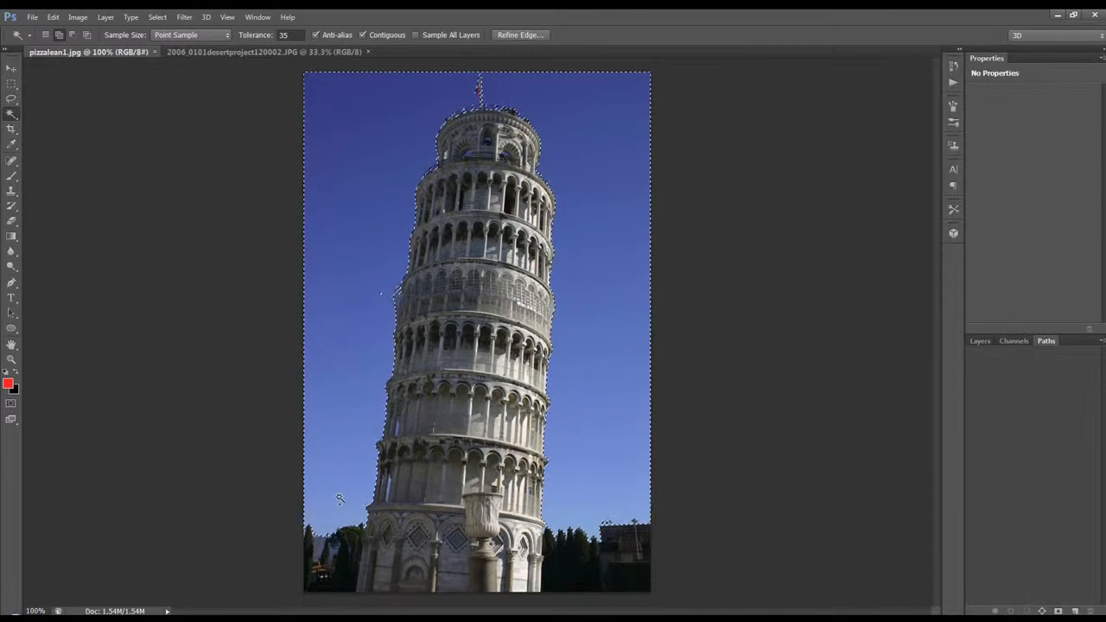
Add the dark trees and buildings beside the tower's base with the Quick Selection tool, and invert the selection to isolate the tower
{"action": "right_click", "coordinate": [12, 114]}
{"action": "left_click", "coordinate": [65, 113]}
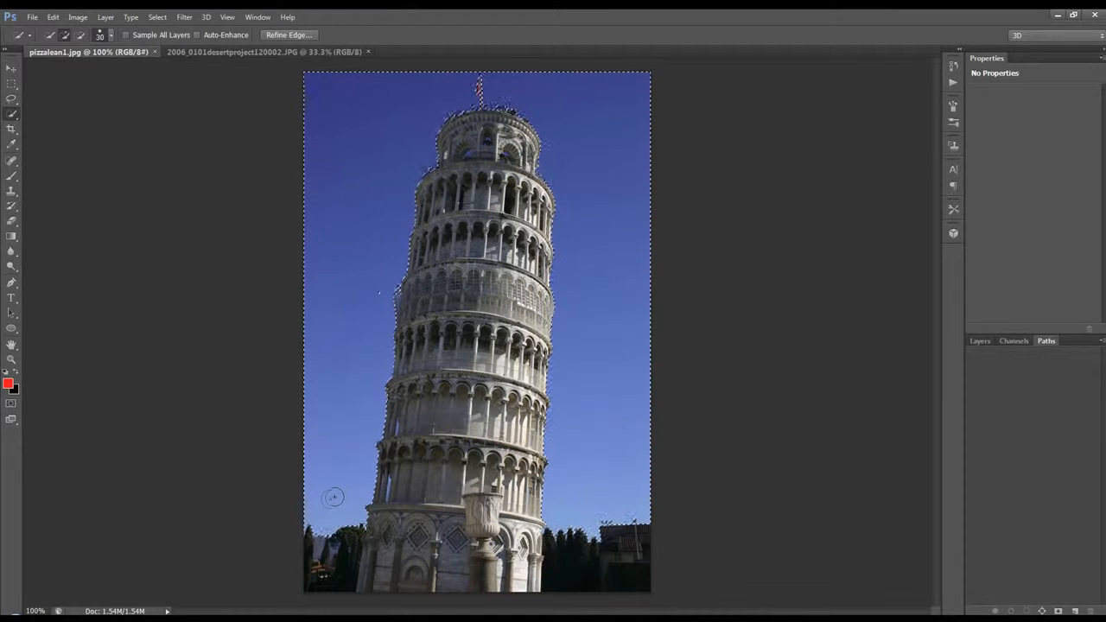
{"action": "left_click_drag", "start_coordinate": [326, 529], "coordinate": [297, 571]}
{"action": "mouse_move", "coordinate": [604, 523]}
{"action": "left_mouse_down"}
{"action": "mouse_move", "coordinate": [574, 541]}
{"action": "mouse_move", "coordinate": [592, 540]}
{"action": "left_mouse_up"}
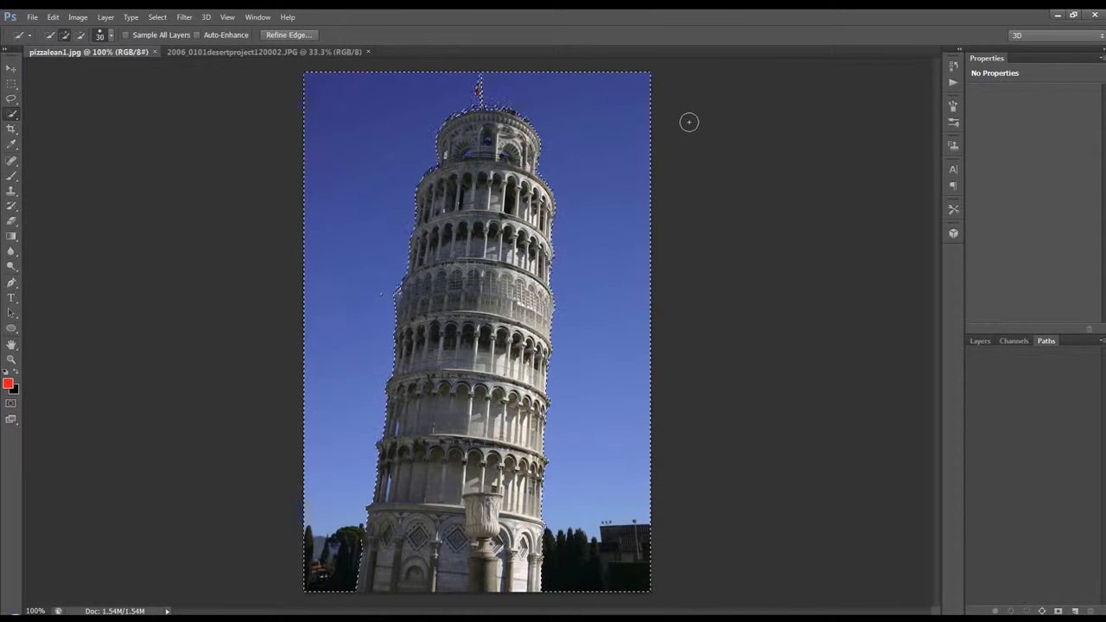
{"action": "key", "text": "ctrl+shift+i"}
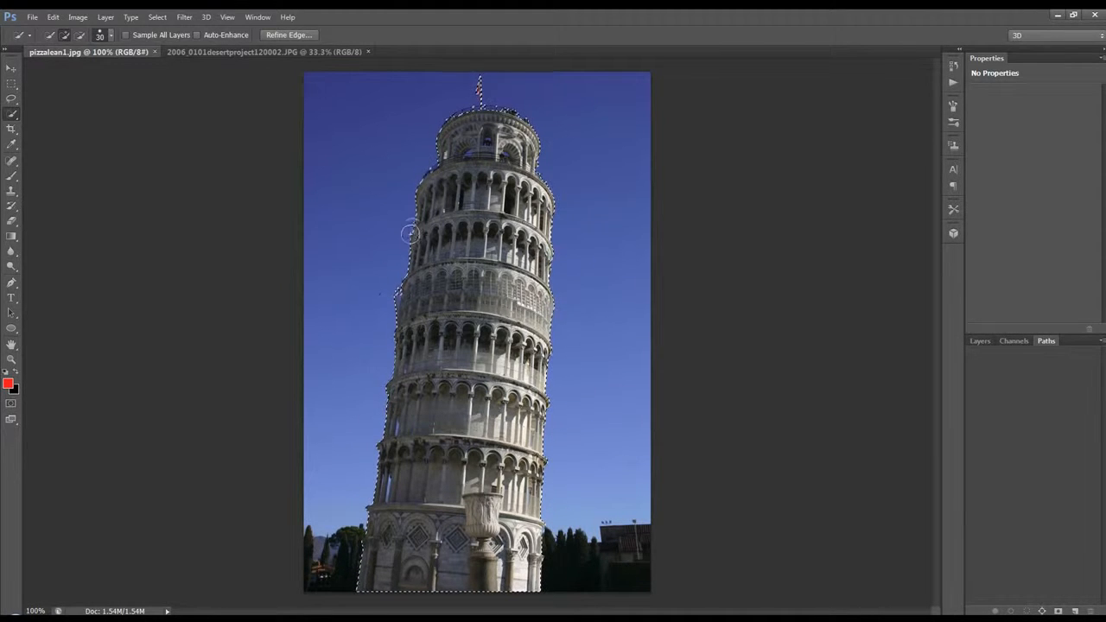
Expand the tower selection by 7 pixels
{"action": "left_click", "coordinate": [162, 17]}
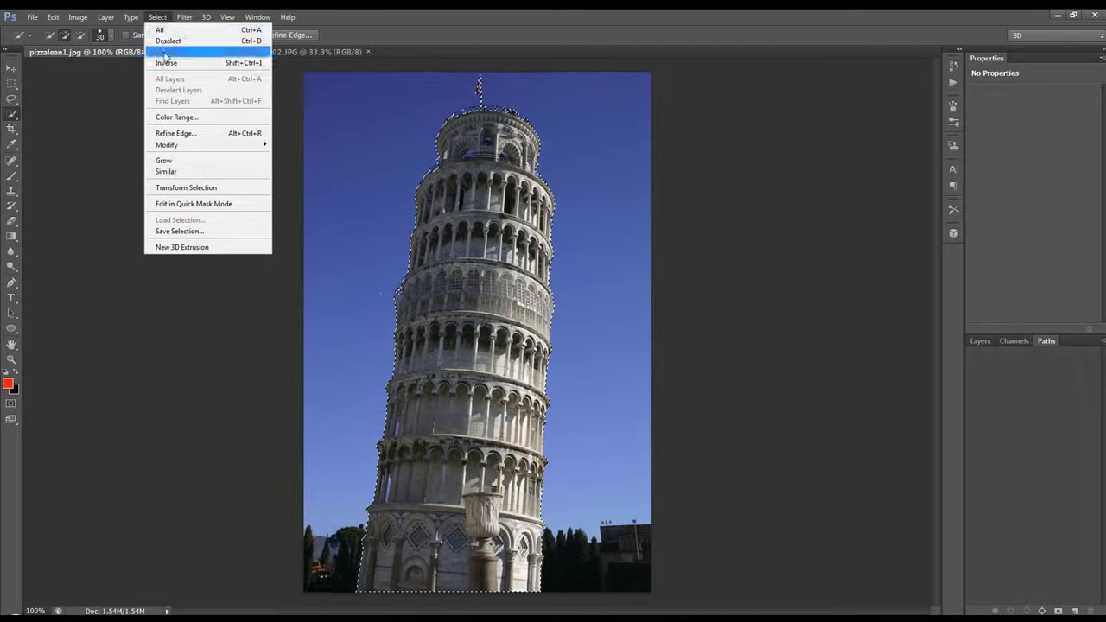
{"action": "mouse_move", "coordinate": [194, 144]}
{"action": "left_click", "coordinate": [304, 167]}
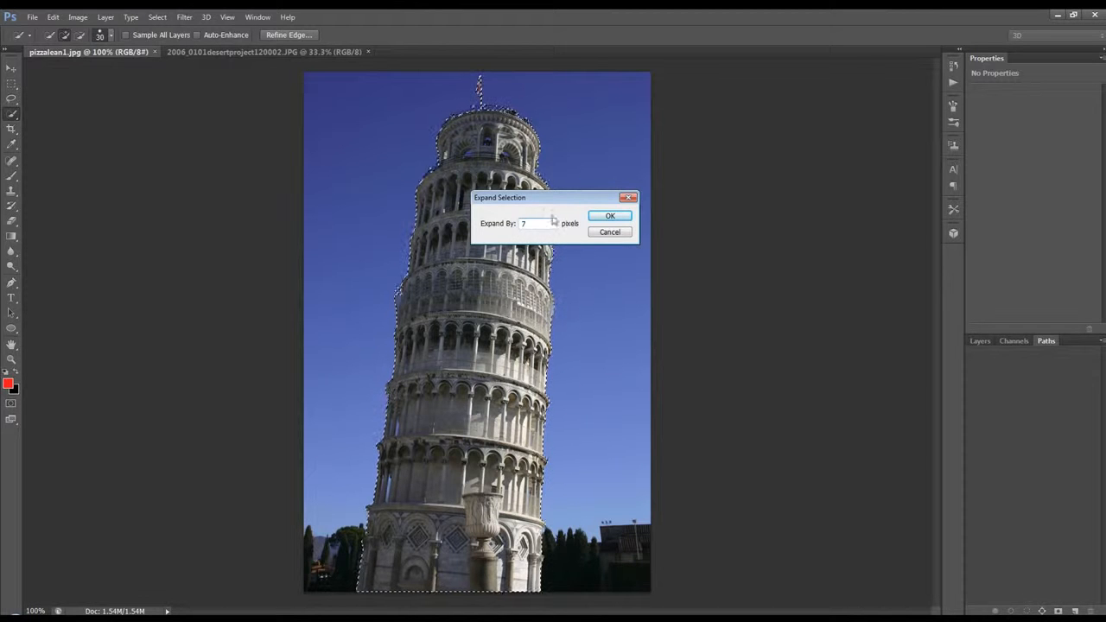
{"action": "left_click", "coordinate": [614, 214]}
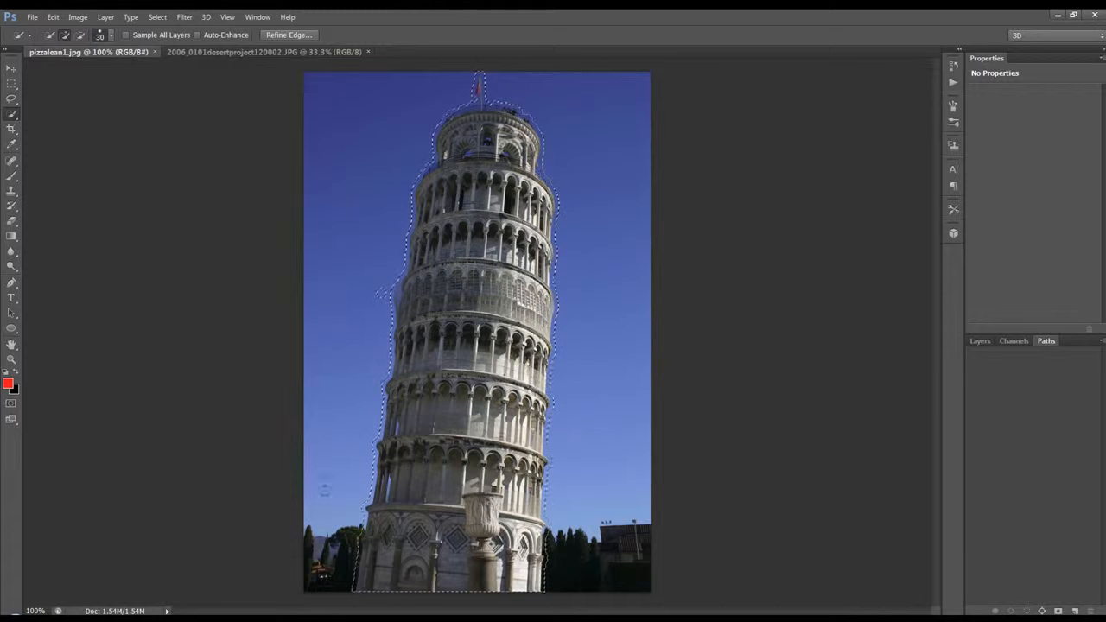
Fill the tower selection using Content-Aware in Normal mode at 100% opacity, and deselect
{"action": "key", "text": "shift+F5"}
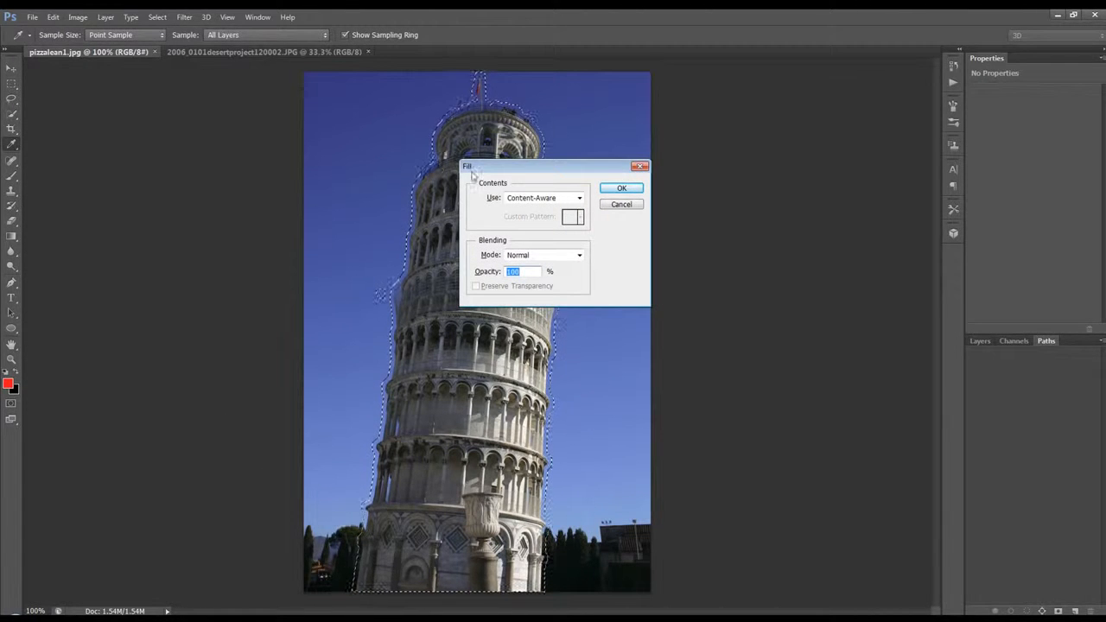
{"action": "left_click_drag", "start_coordinate": [489, 167], "coordinate": [405, 149]}
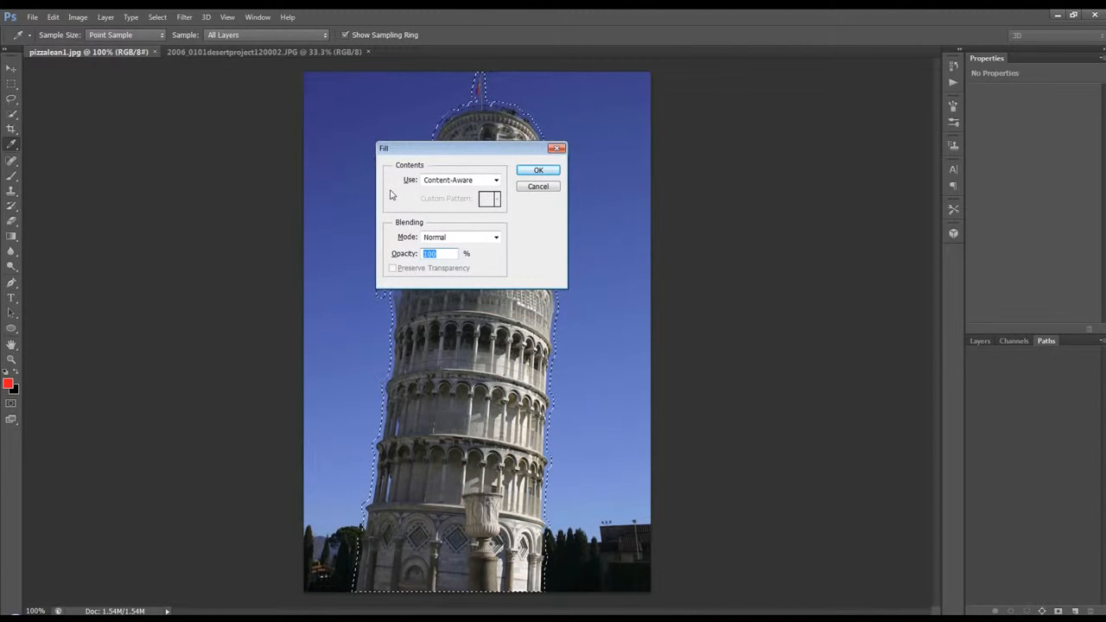
{"action": "left_click", "coordinate": [453, 184]}
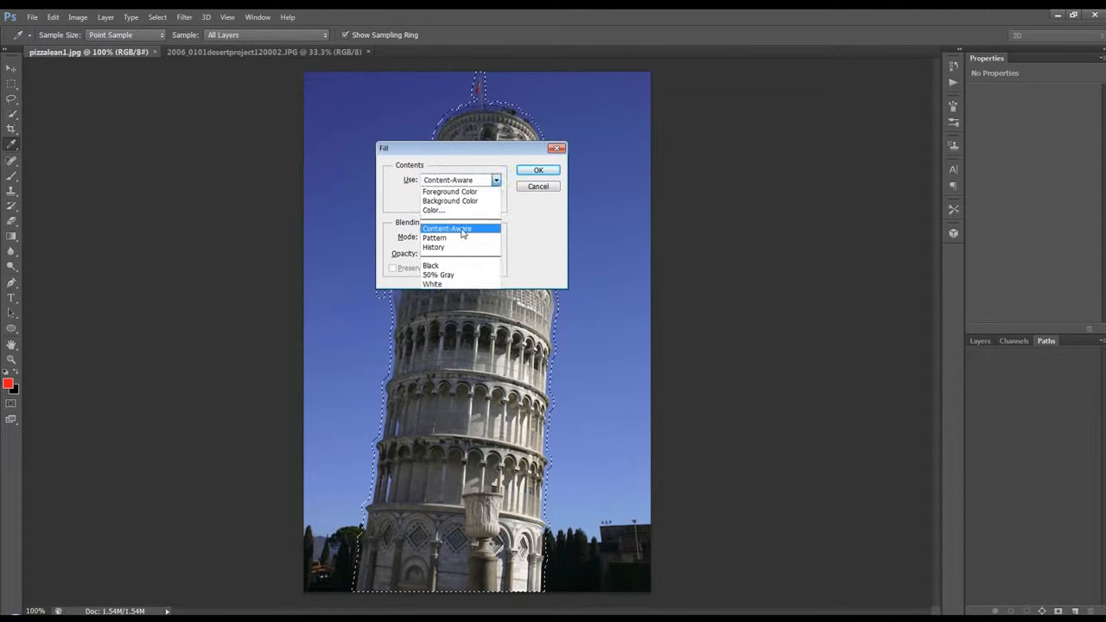
{"action": "left_click", "coordinate": [464, 230]}
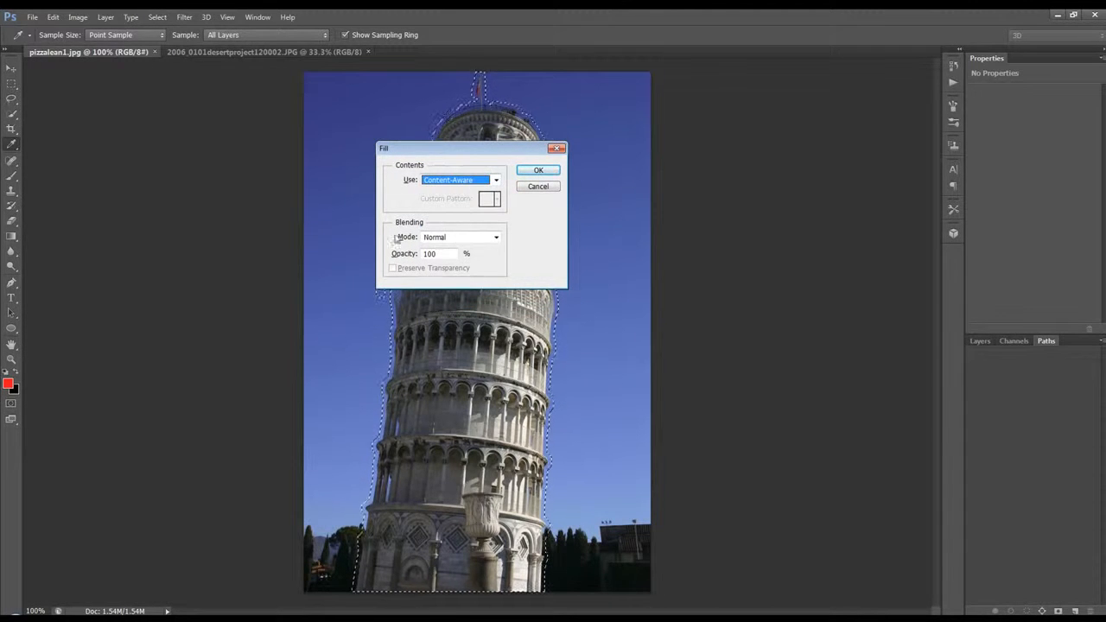
{"action": "left_click", "coordinate": [541, 171]}
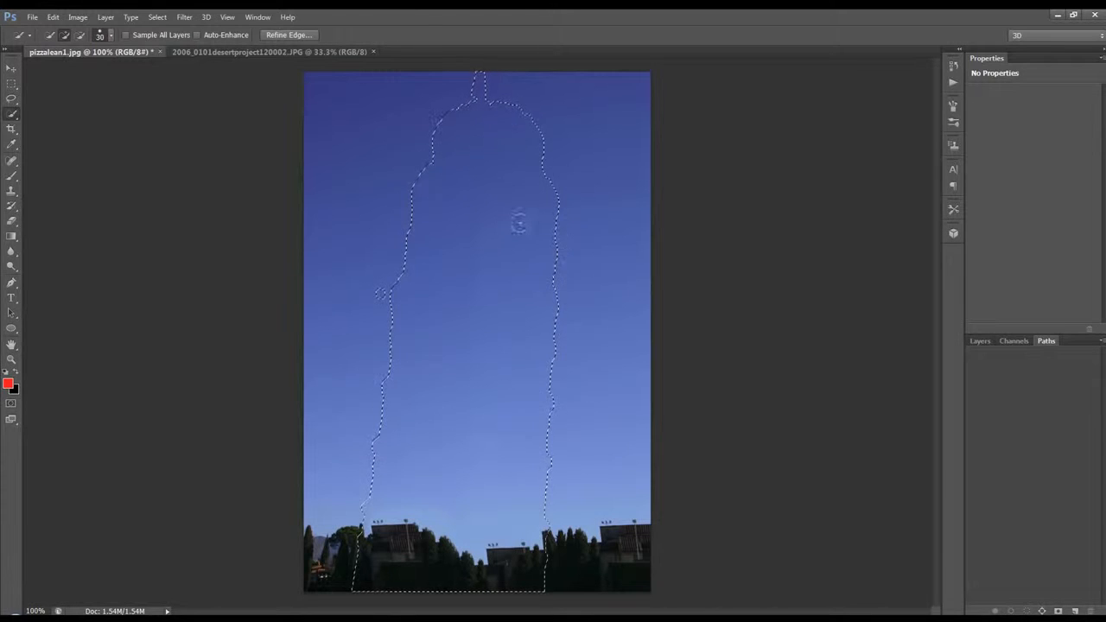
{"action": "key", "text": "ctrl+d"}
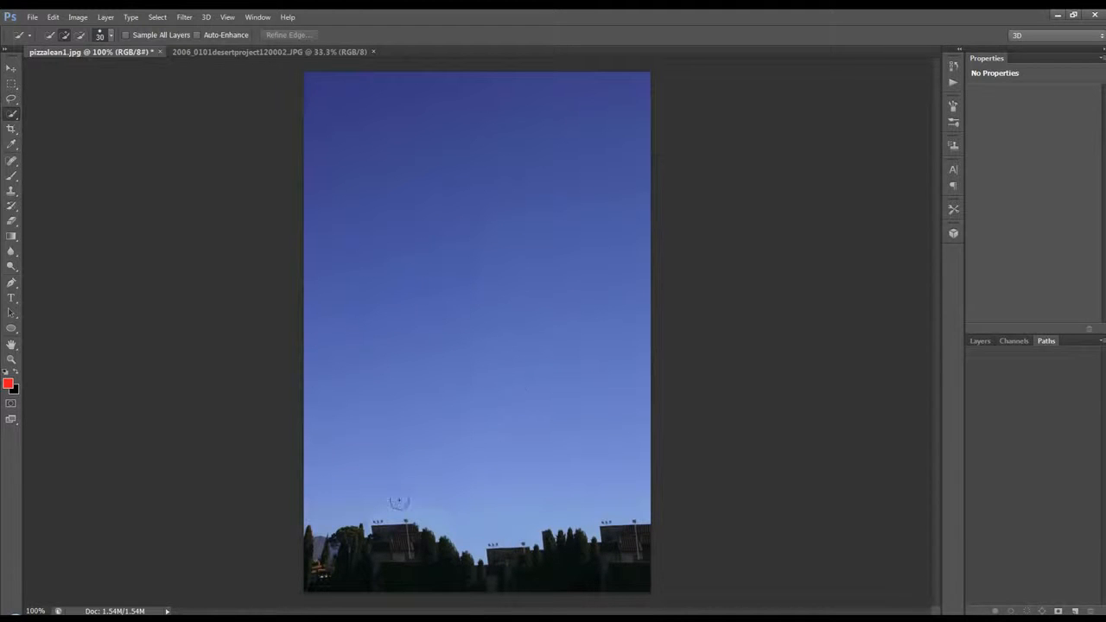
Switch to the harbour image 2006_0101desertproject120002.JPG and activate the Spot Healing Brush in Content-Aware mode
{"action": "left_click", "coordinate": [207, 52]}
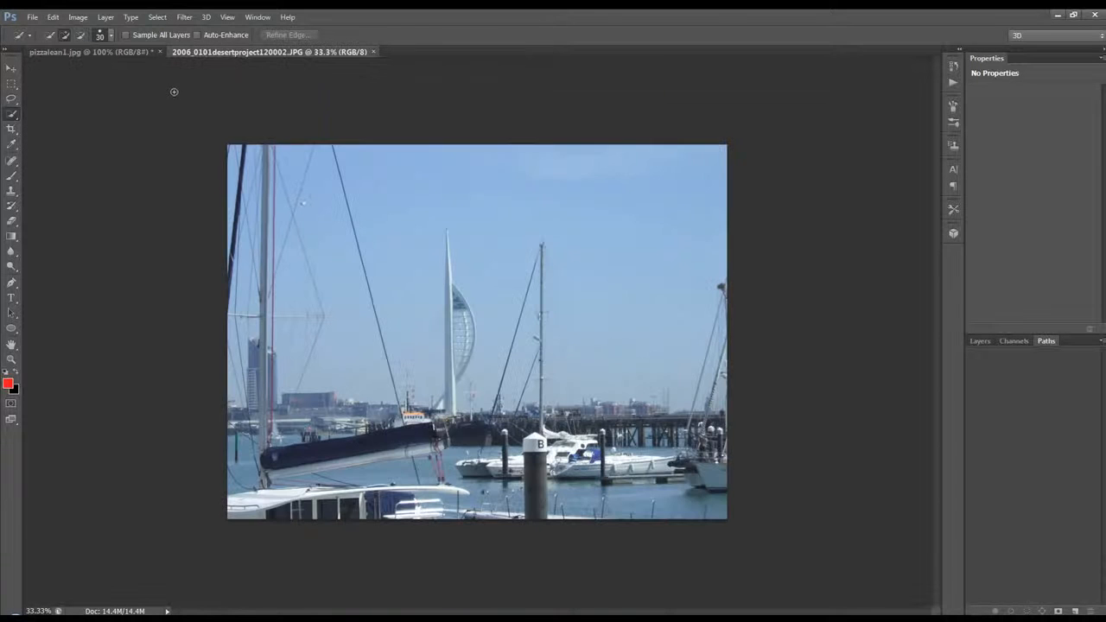
{"action": "left_click", "coordinate": [10, 163]}
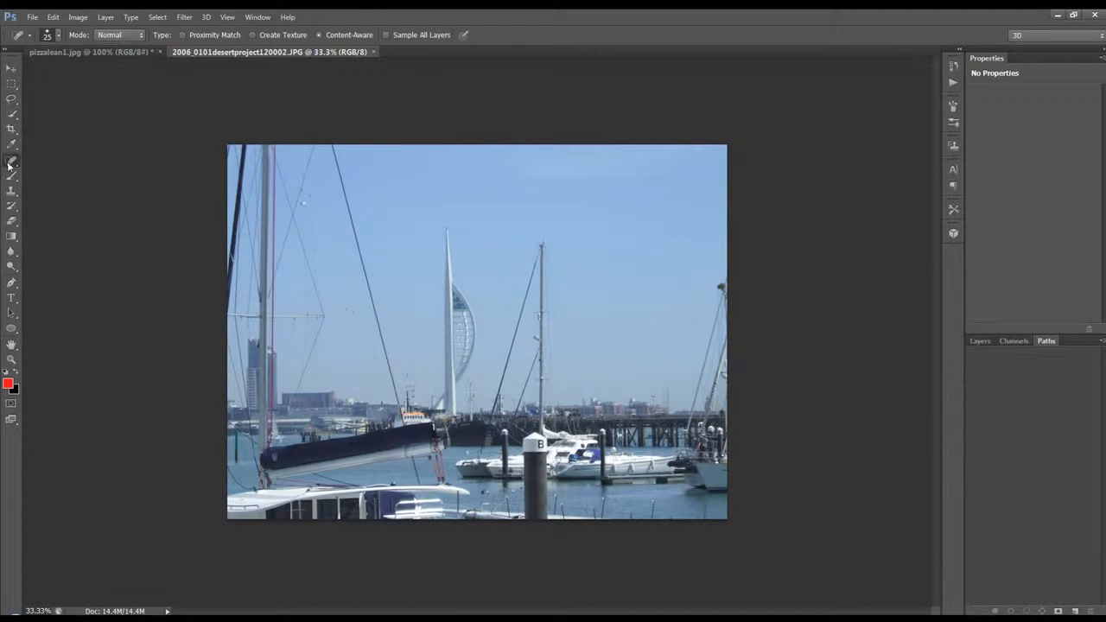
{"action": "key", "text": "shift+j"}
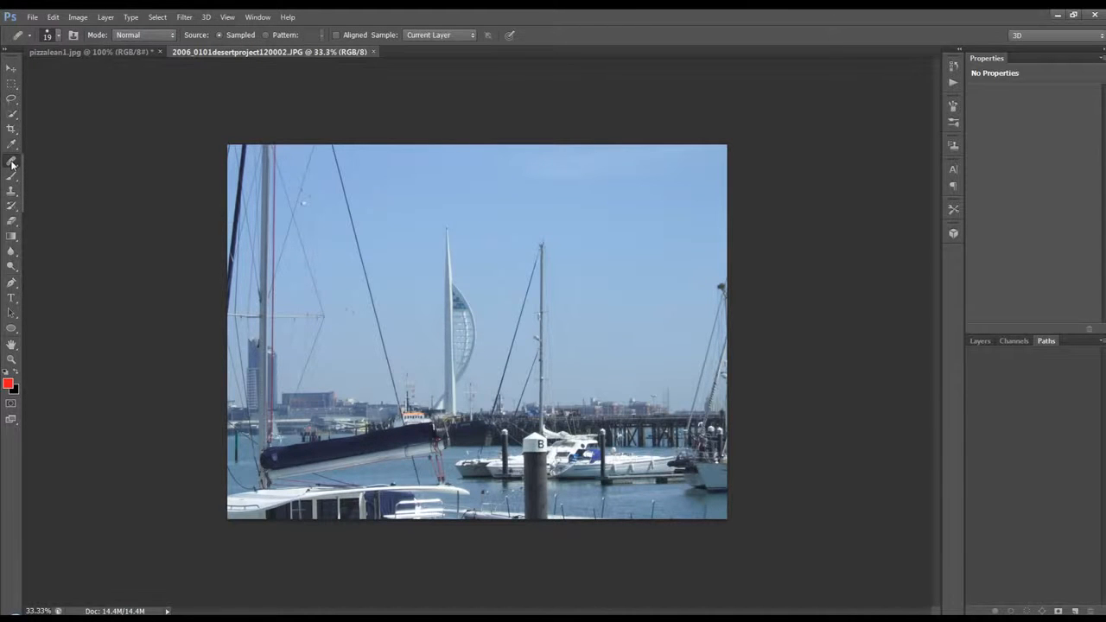
{"action": "left_click", "coordinate": [41, 159]}
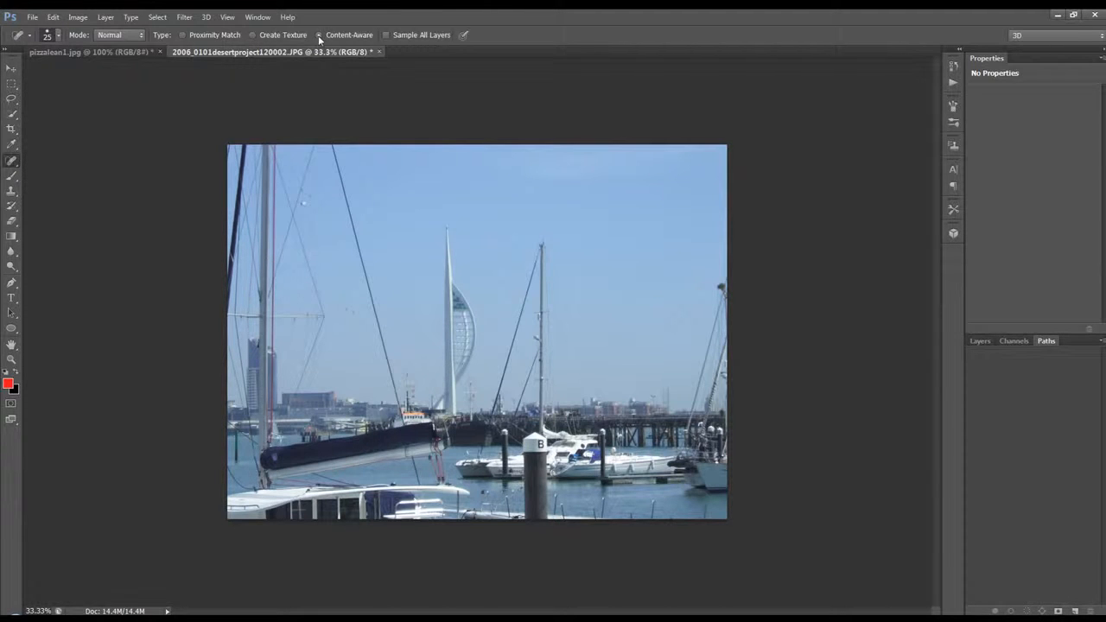
Draw a Pen tool path along the dark rigging line from the image's upper edge down to the orange-topped boat
{"action": "left_click", "coordinate": [11, 283]}
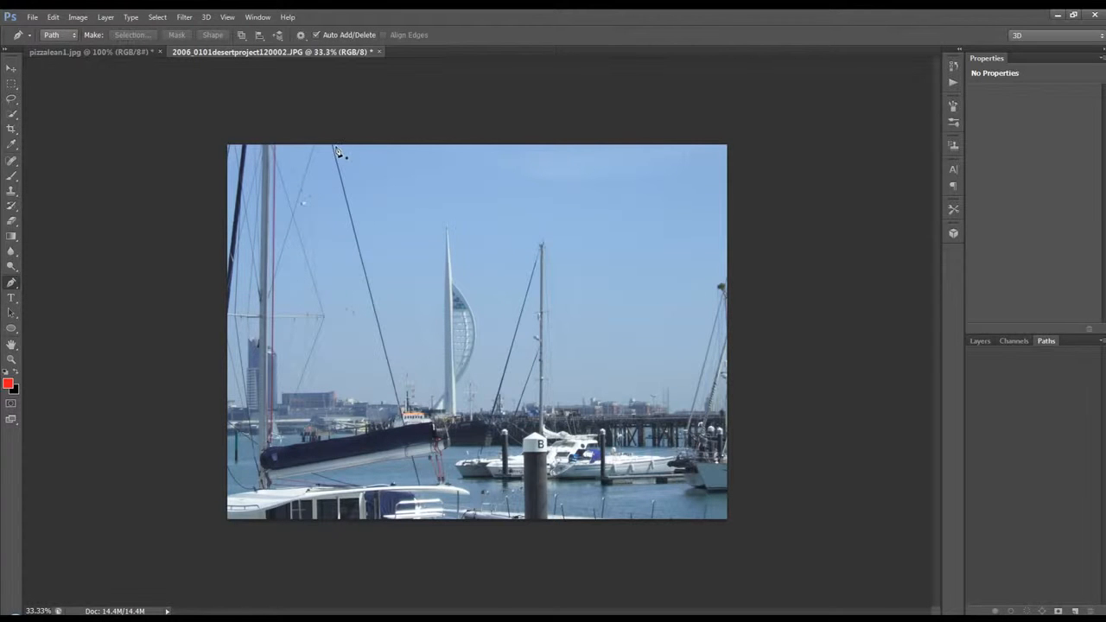
{"action": "key", "text": "ctrl+plus"}
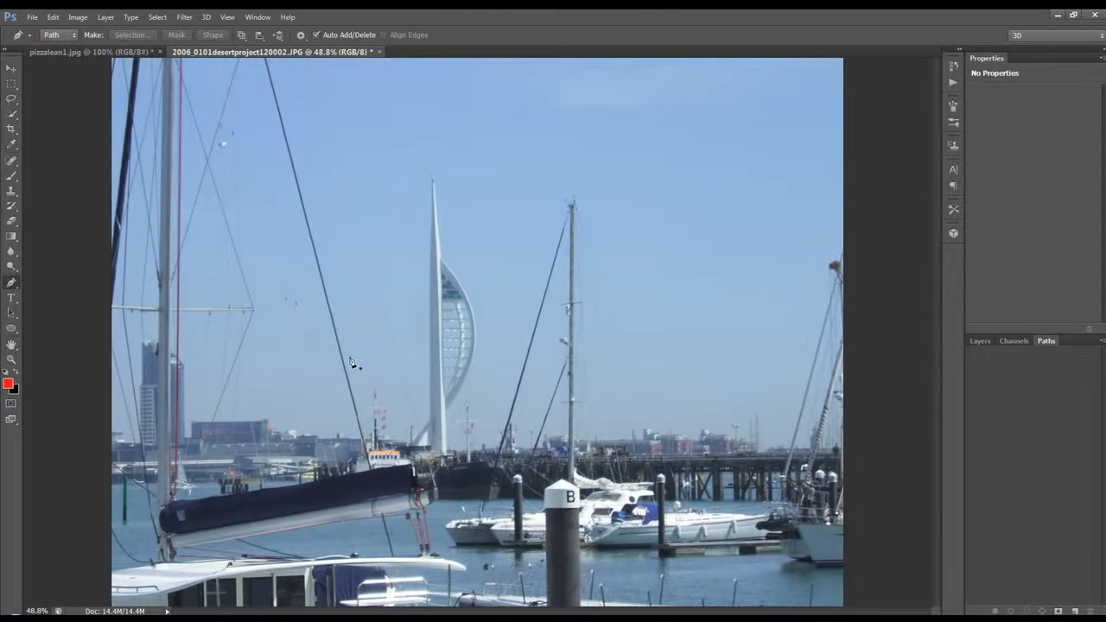
{"action": "scroll", "coordinate": [430, 347], "scroll_direction": "down", "scroll_amount": 1}
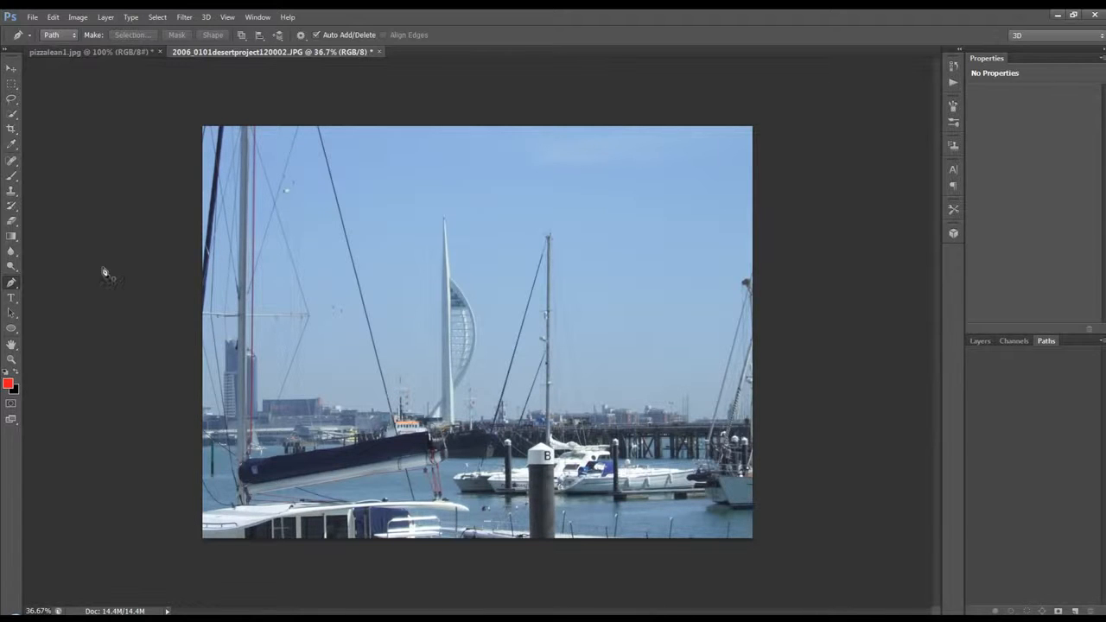
{"action": "left_click", "coordinate": [319, 128]}
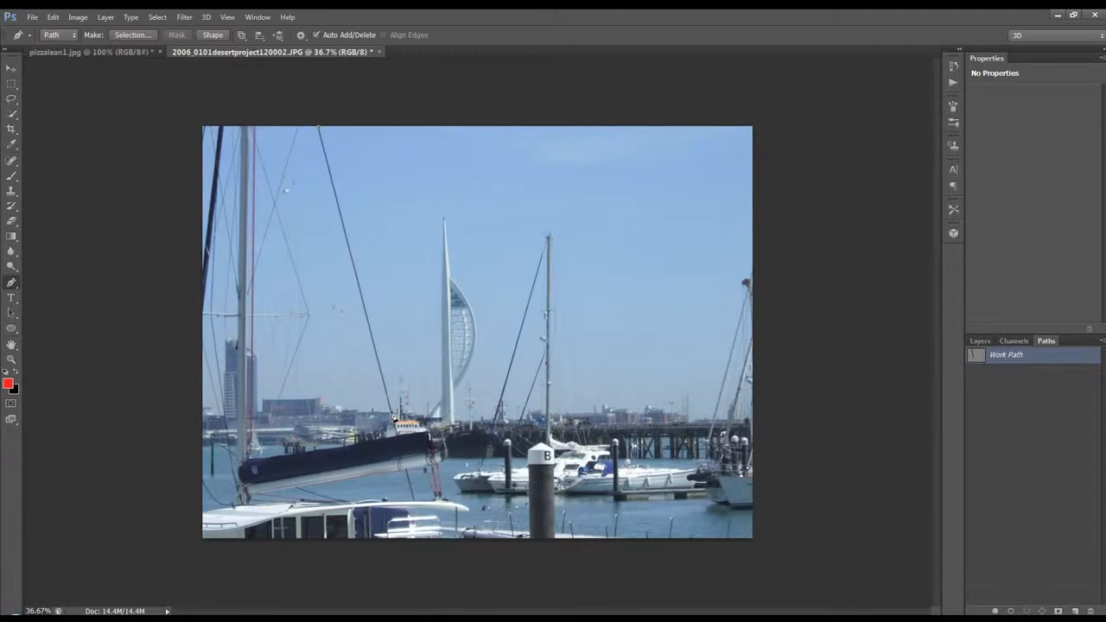
Stroke the work path with the Spot Healing Brush at size 20, Simulate Pressure off, to remove the rigging line, and deselect the path
{"action": "left_click", "coordinate": [12, 162]}
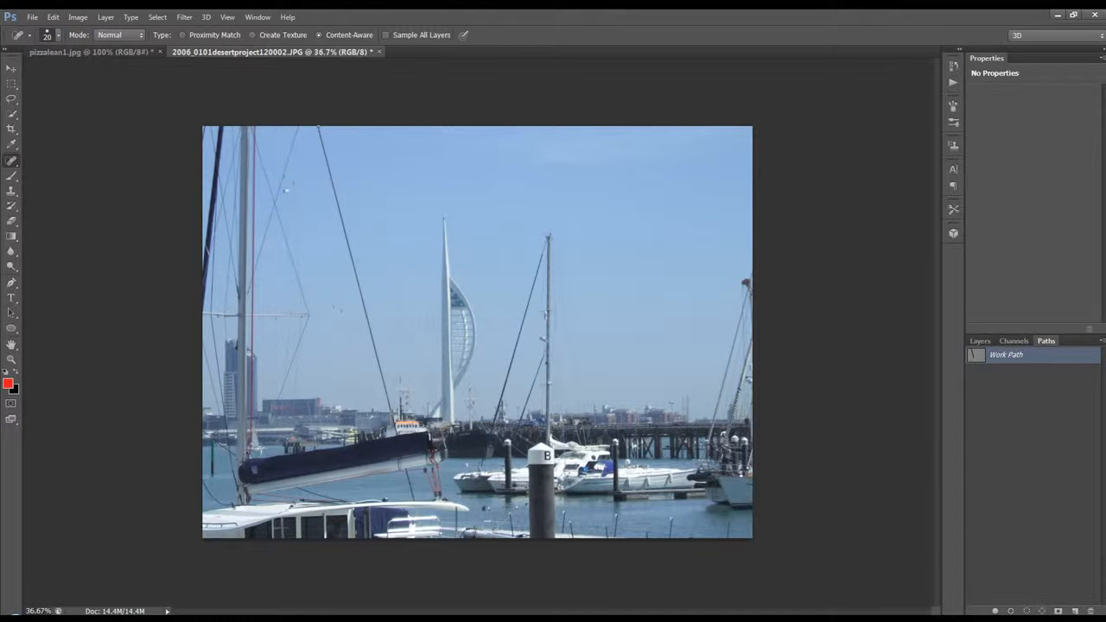
{"action": "right_click", "coordinate": [1023, 358]}
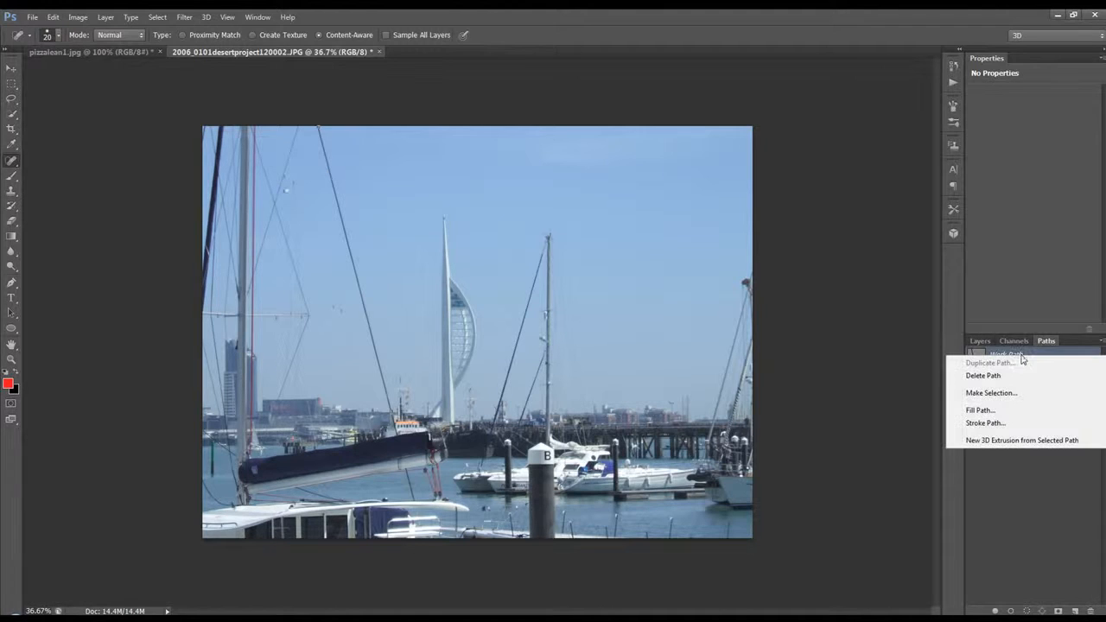
{"action": "left_click", "coordinate": [999, 424]}
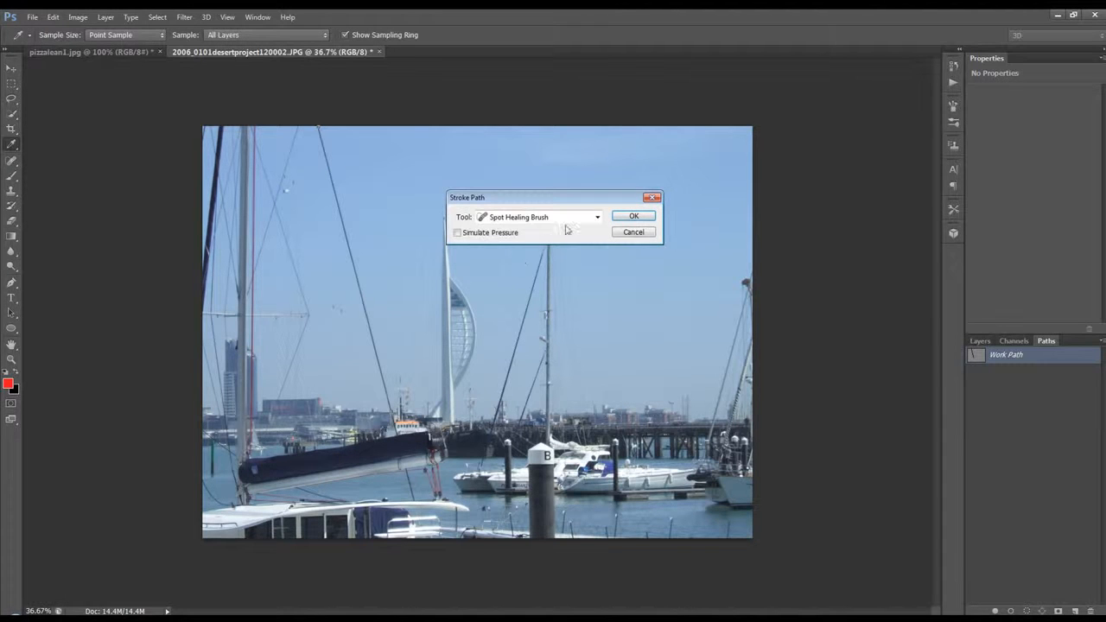
{"action": "left_click", "coordinate": [596, 217]}
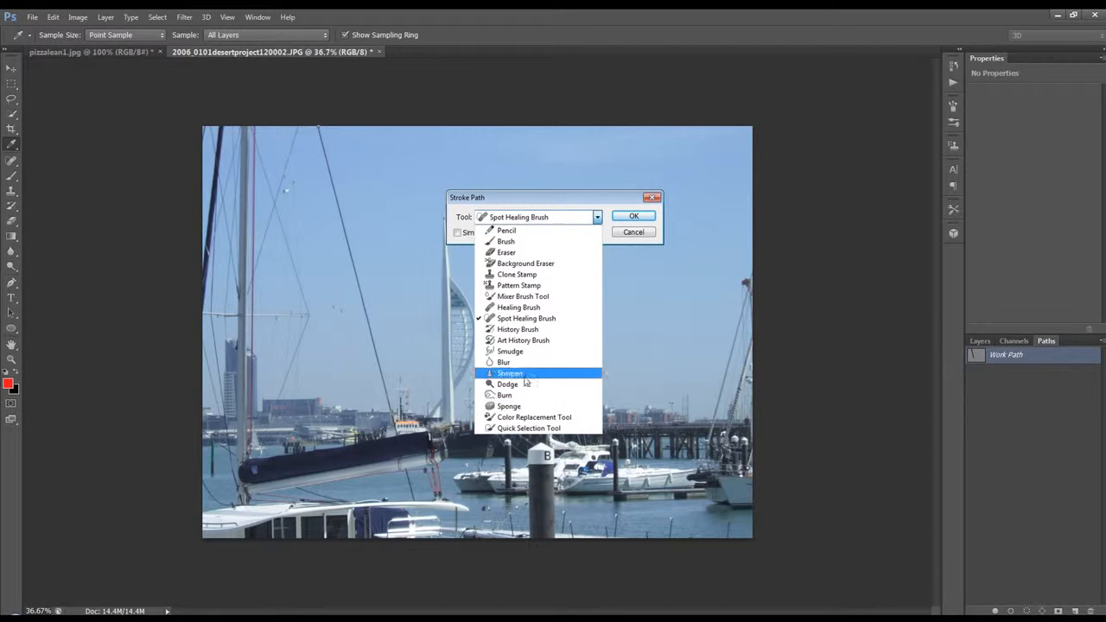
{"action": "left_click", "coordinate": [537, 322]}
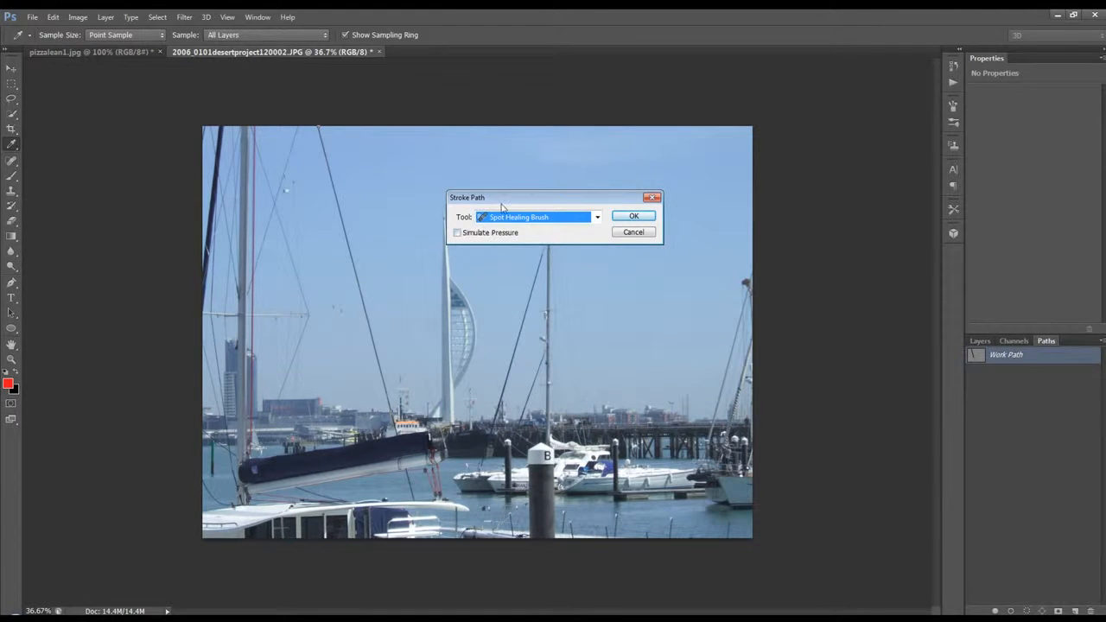
{"action": "left_click_drag", "start_coordinate": [506, 201], "coordinate": [485, 202]}
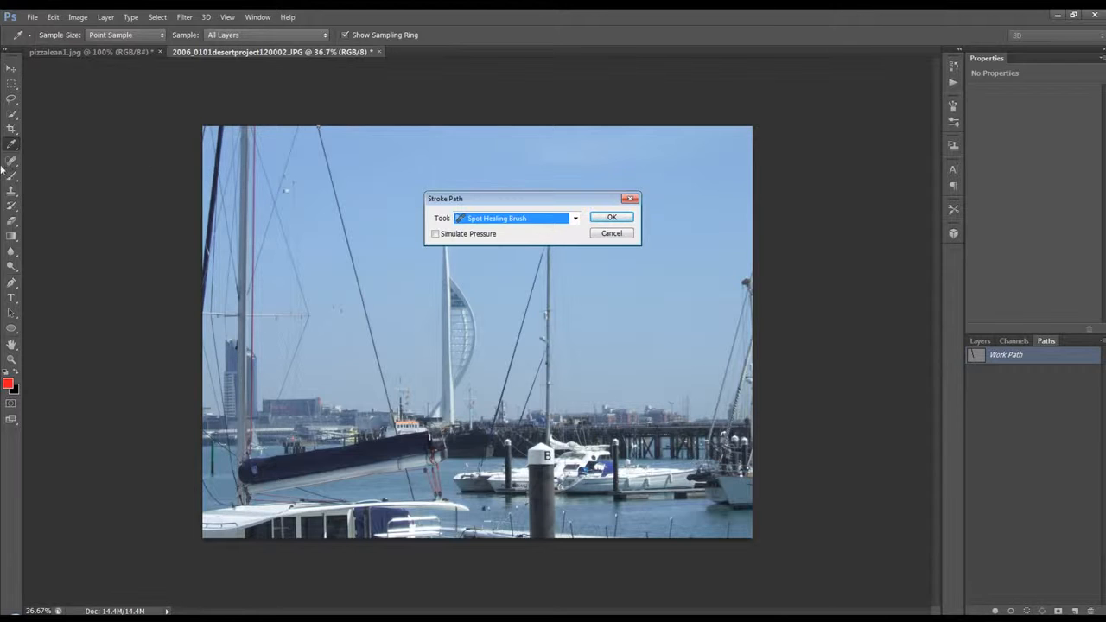
{"action": "left_click", "coordinate": [612, 221]}
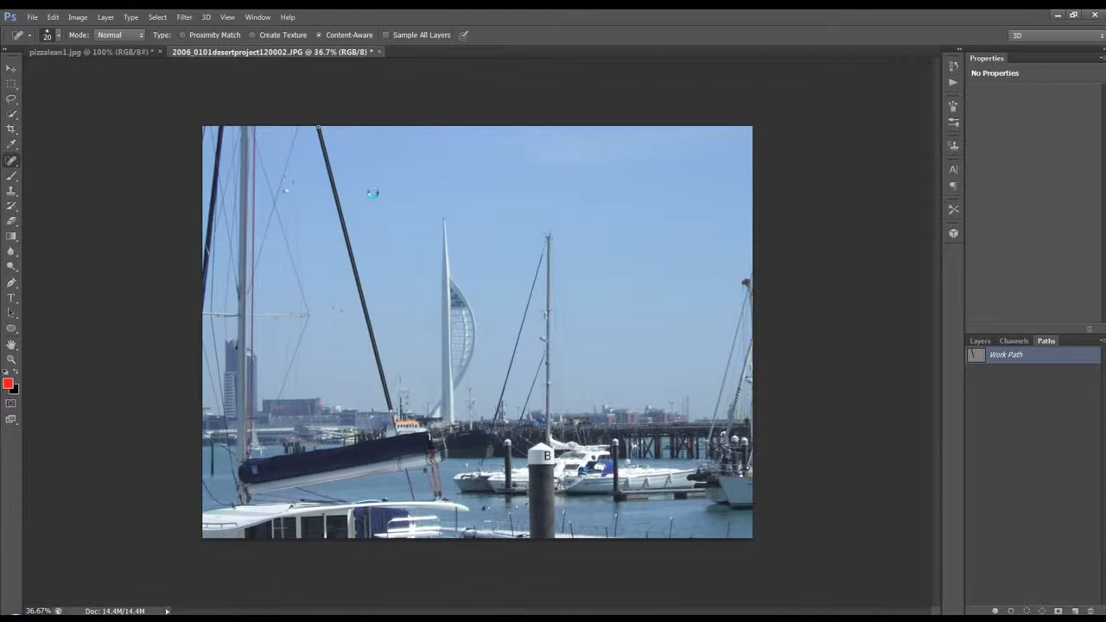
{"action": "left_click", "coordinate": [1007, 380]}
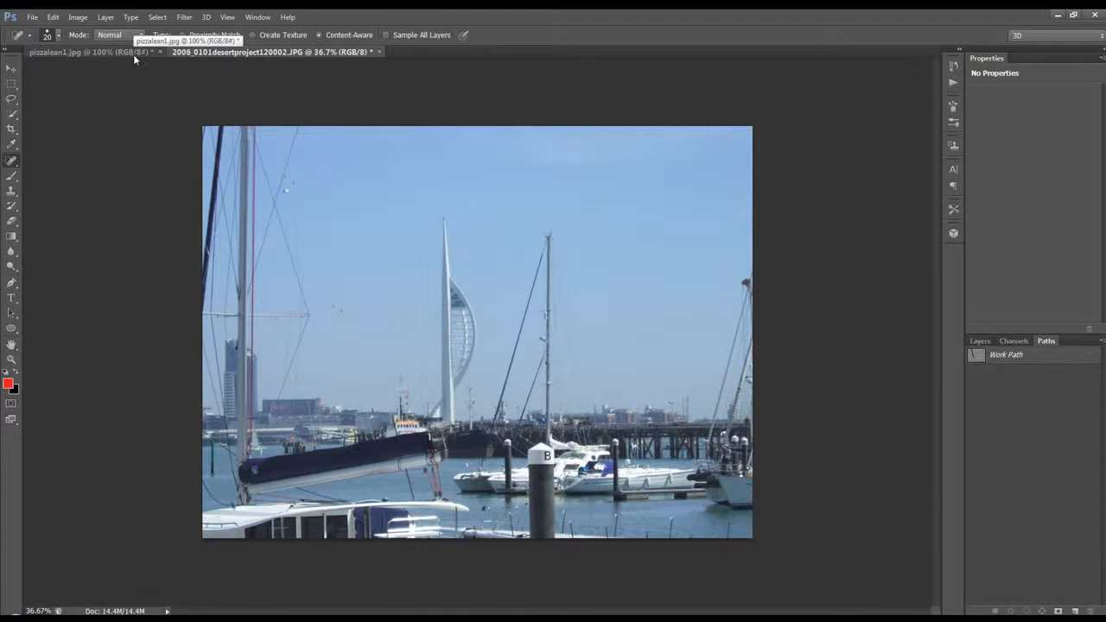
Activate the Content-Aware Move tool
{"action": "right_click", "coordinate": [16, 163]}
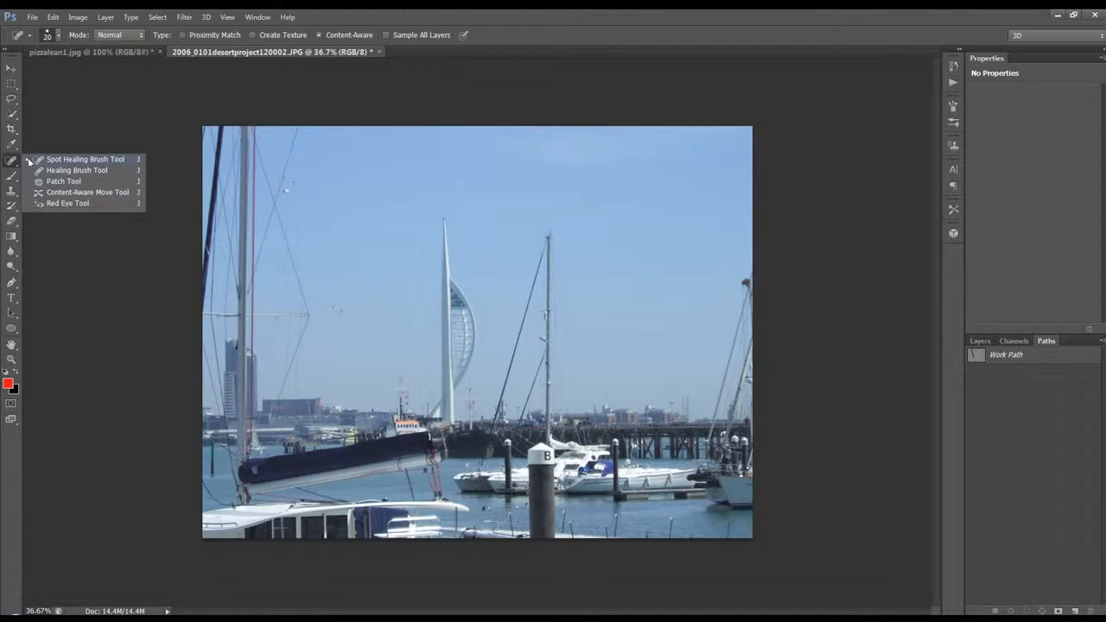
{"action": "left_click", "coordinate": [59, 196]}
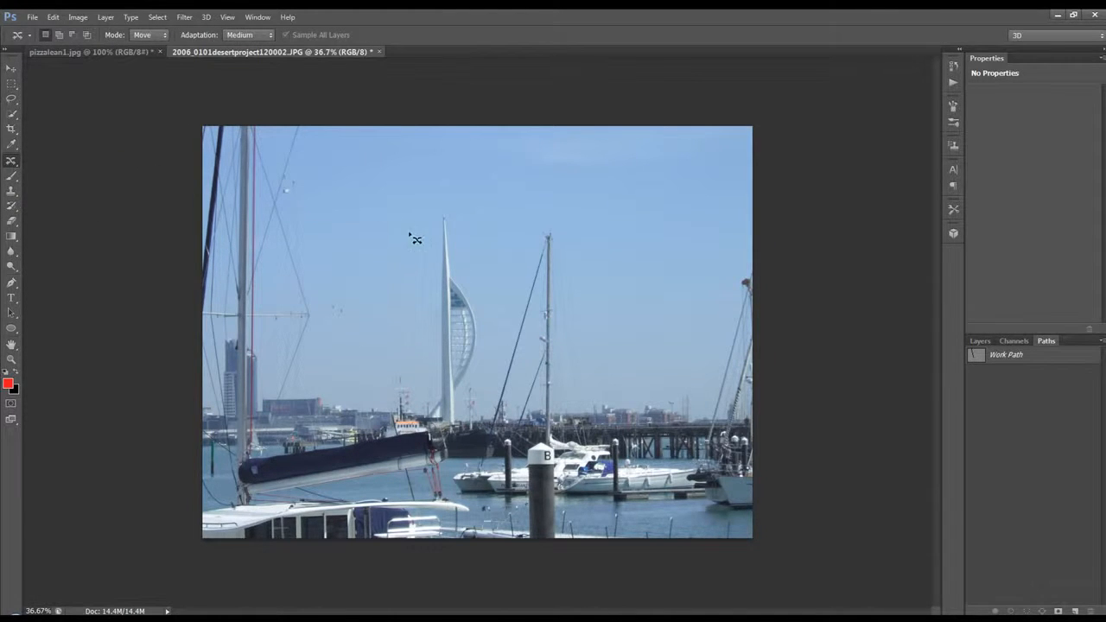
{"action": "mouse_move", "coordinate": [435, 210]}
{"action": "left_mouse_down"}
{"action": "mouse_move", "coordinate": [437, 389]}
{"action": "mouse_move", "coordinate": [468, 401]}
{"action": "mouse_move", "coordinate": [490, 375]}
{"action": "mouse_move", "coordinate": [495, 311]}
{"action": "mouse_move", "coordinate": [464, 251]}
{"action": "mouse_move", "coordinate": [459, 209]}
{"action": "mouse_move", "coordinate": [441, 226]}
{"action": "left_mouse_up"}
{"action": "left_click_drag", "start_coordinate": [458, 335], "coordinate": [647, 309]}
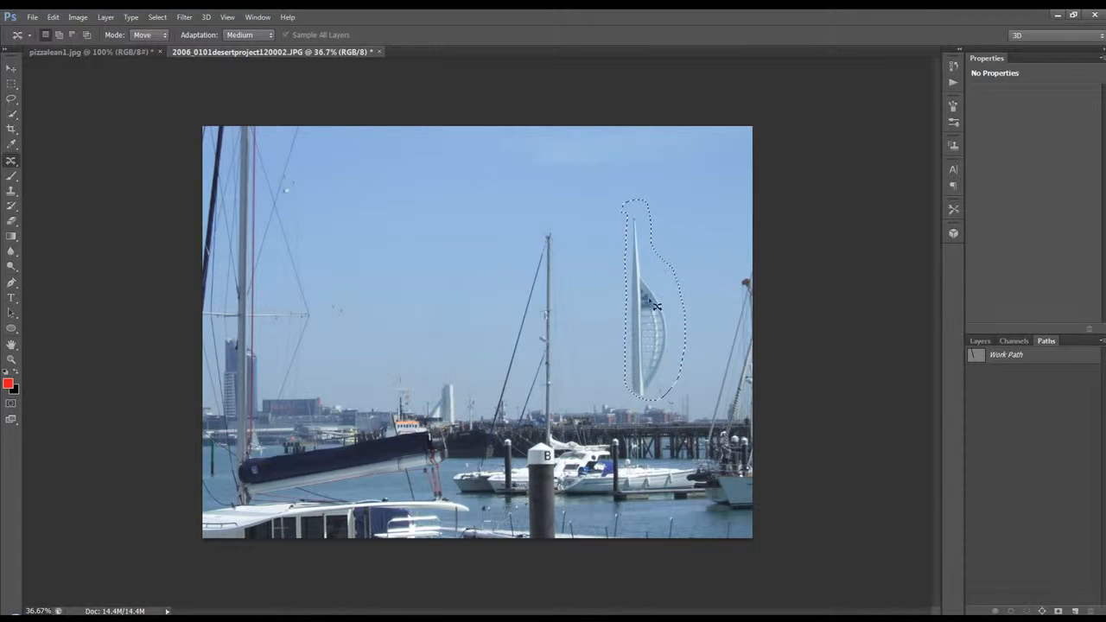
{"action": "key", "text": "ctrl+z"}
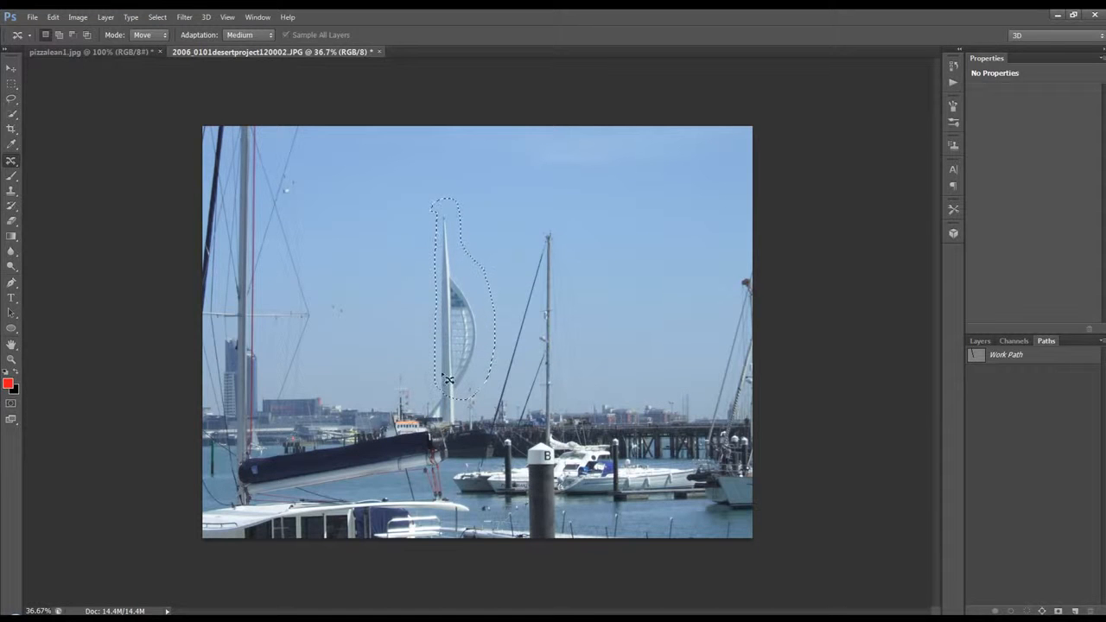
Outline the whole white sail-shaped tower including its base, and move it along the skyline to beyond the central mast, near the far-right boat
{"action": "mouse_move", "coordinate": [437, 209]}
{"action": "left_mouse_down"}
{"action": "mouse_move", "coordinate": [432, 422]}
{"action": "mouse_move", "coordinate": [449, 428]}
{"action": "mouse_move", "coordinate": [472, 416]}
{"action": "mouse_move", "coordinate": [467, 398]}
{"action": "mouse_move", "coordinate": [502, 339]}
{"action": "mouse_move", "coordinate": [464, 255]}
{"action": "mouse_move", "coordinate": [466, 207]}
{"action": "mouse_move", "coordinate": [443, 206]}
{"action": "mouse_move", "coordinate": [450, 242]}
{"action": "left_mouse_up"}
{"action": "left_click_drag", "start_coordinate": [457, 316], "coordinate": [682, 317]}
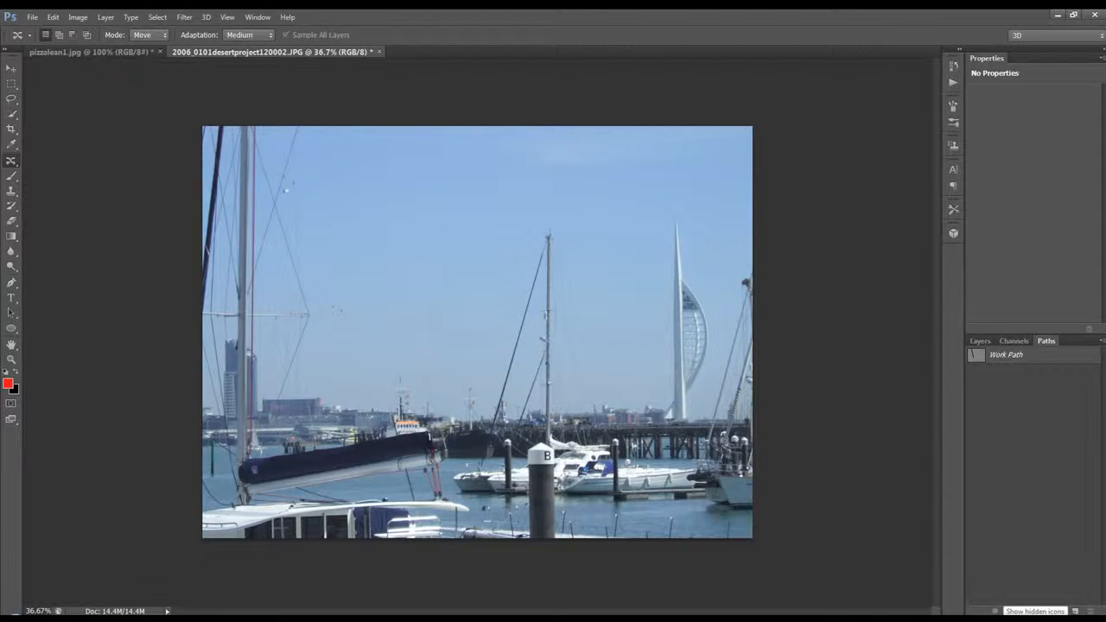
{"action": "left_click", "coordinate": [1003, 616]}
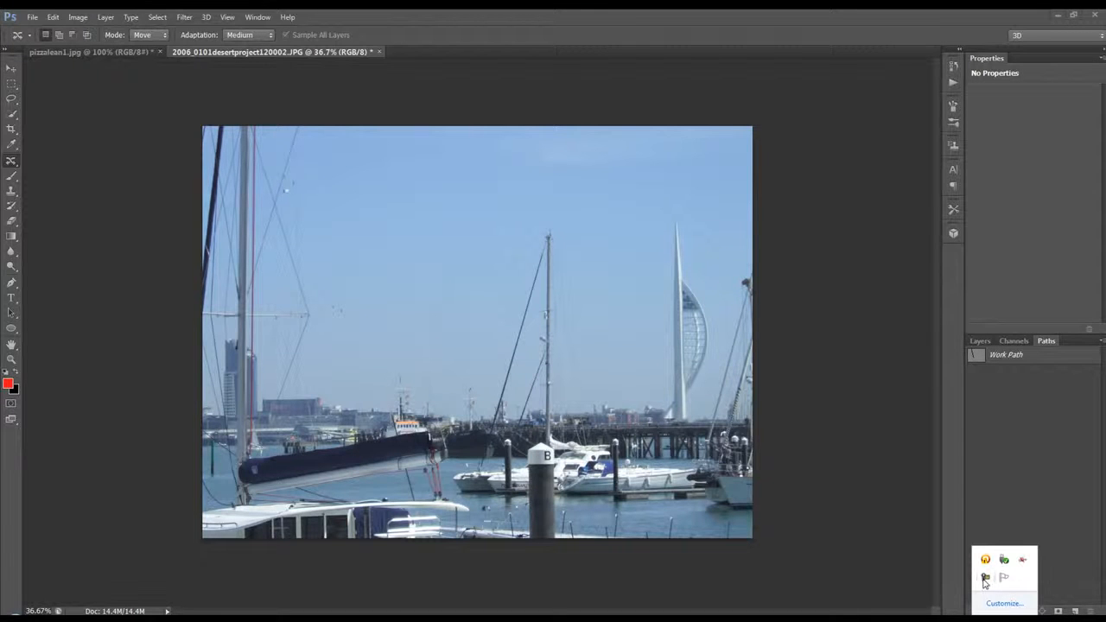